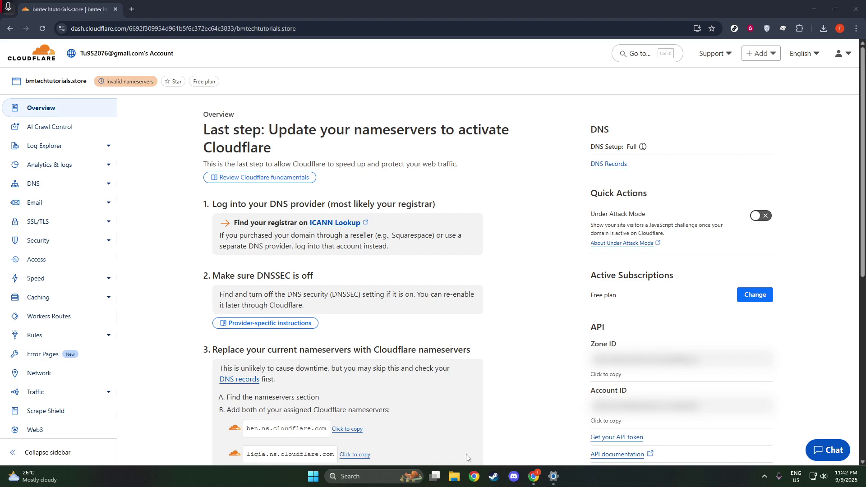
# - Turn on IPv6 in the Ethernet DNS settings dialog
pyautogui.click(550, 482)
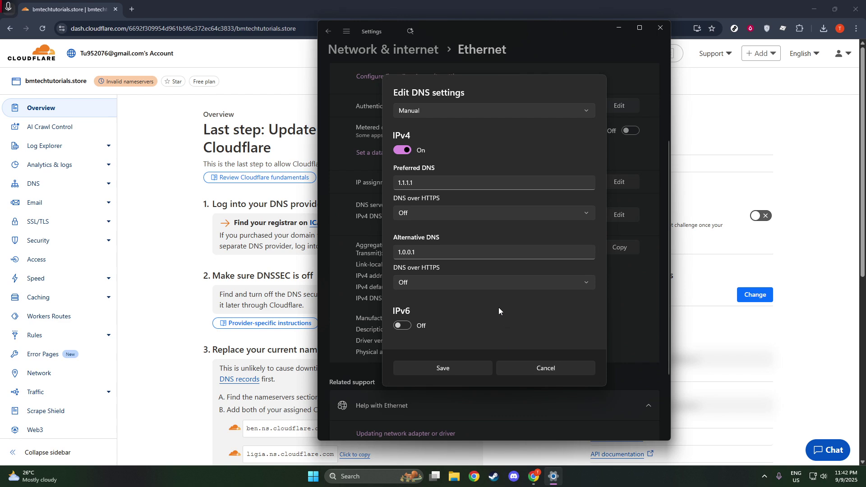
pyautogui.click(402, 326)
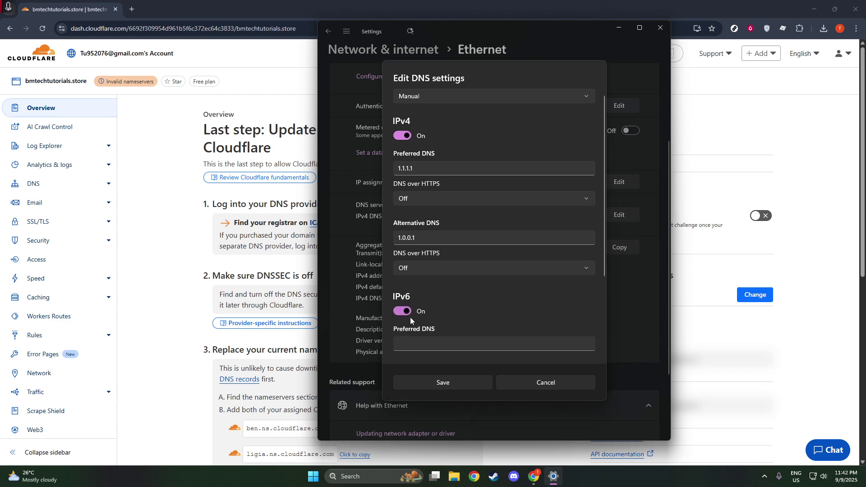
pyautogui.scroll(-3, 496, 289)
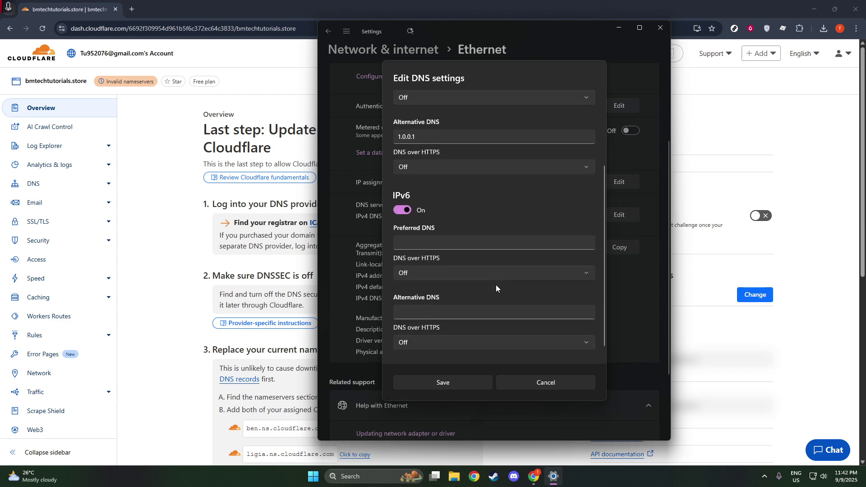
# - Enter Cloudflare IPv6 DNS: preferred 2606:4700:4700::1111, alternative 2606:4700:4700::1001
pyautogui.click(462, 237)
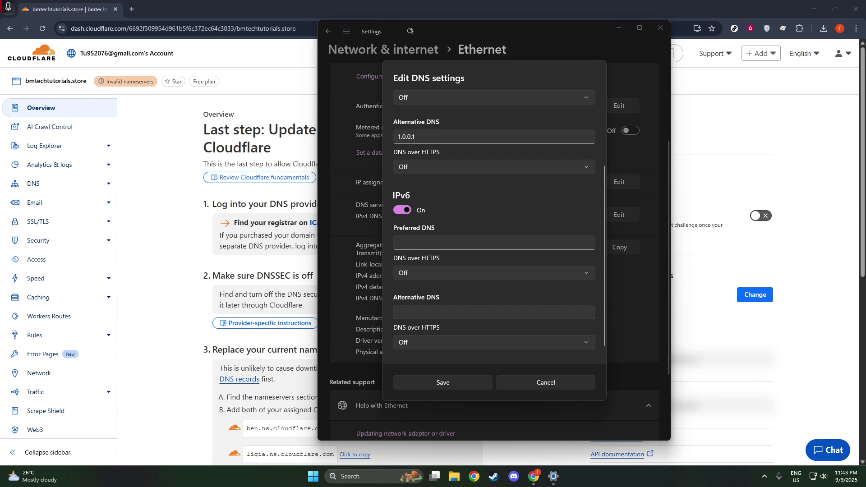
pyautogui.click(458, 243)
pyautogui.write('2606:4700:4700::1111')
pyautogui.click(519, 312)
pyautogui.write('2606:4700:4700::1001')
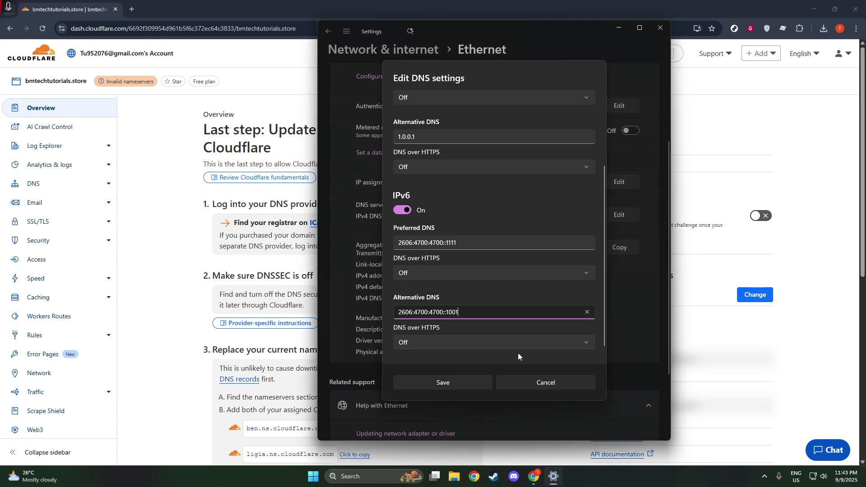